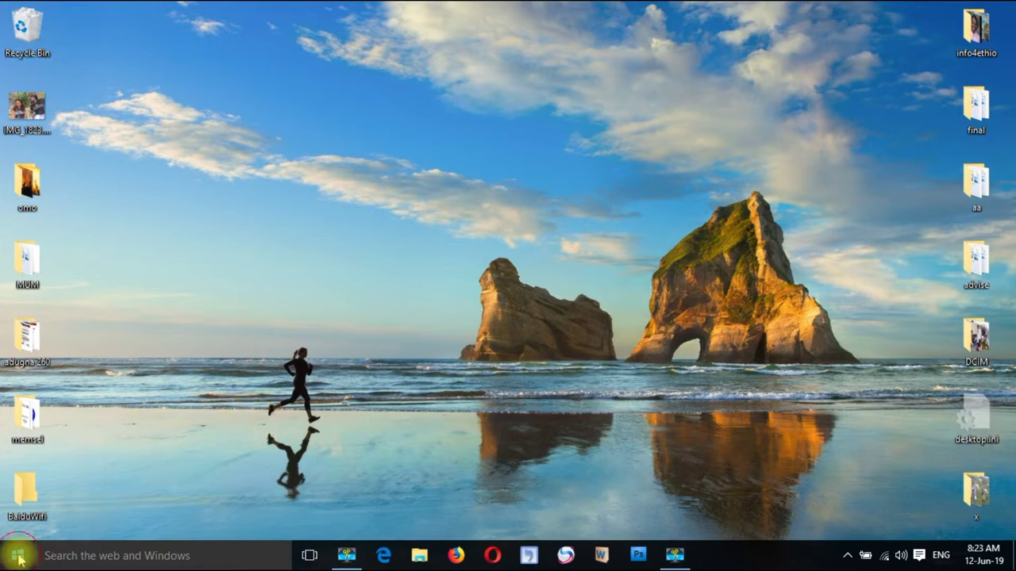
Step: Browse the Start menu's full list of installed apps and look at the available power options
left_click(19, 559)
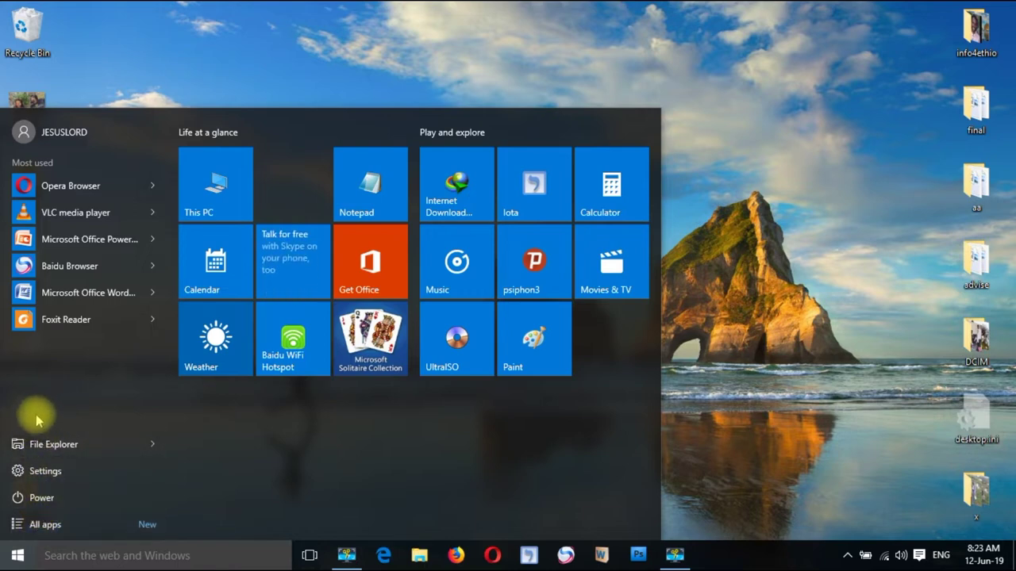
left_click(38, 527)
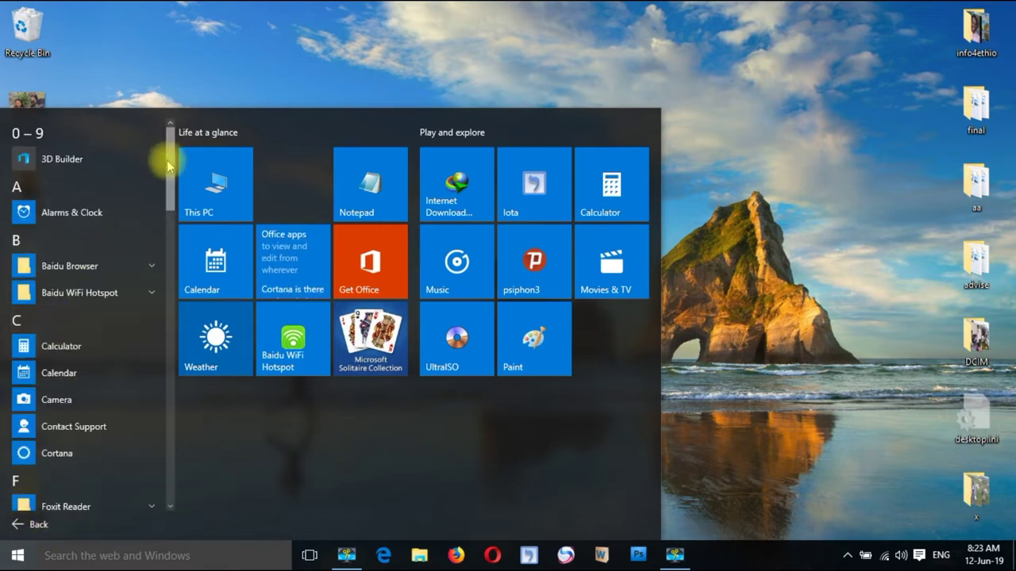
scroll(159, 199, "down", 15)
scroll(150, 416, "down", 5)
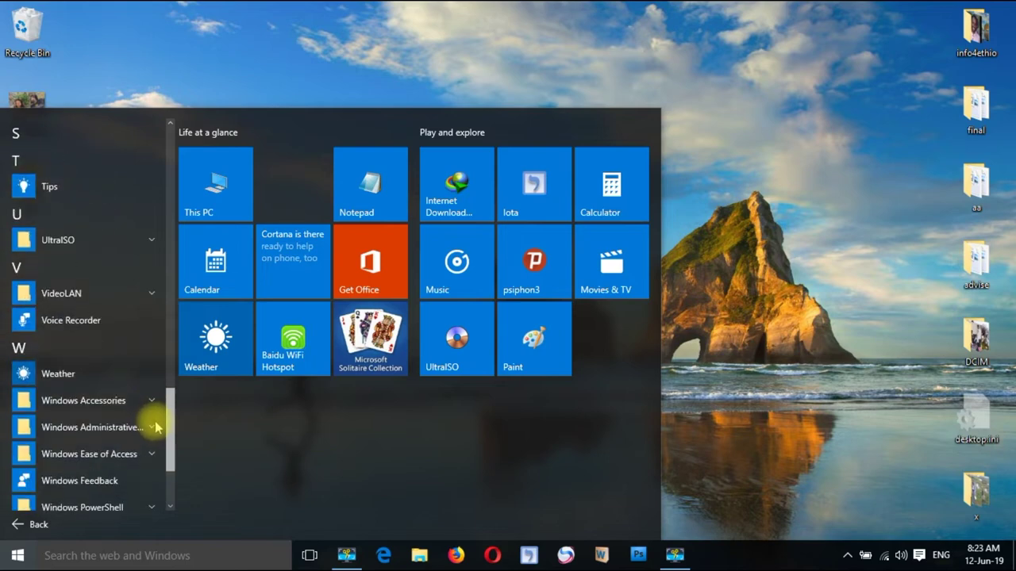
left_click(24, 526)
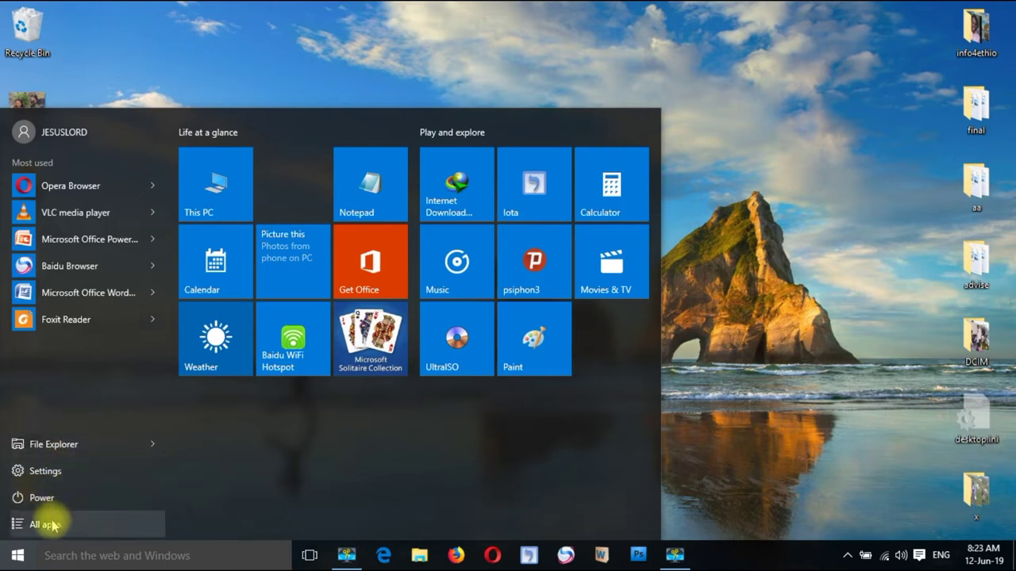
left_click(99, 496)
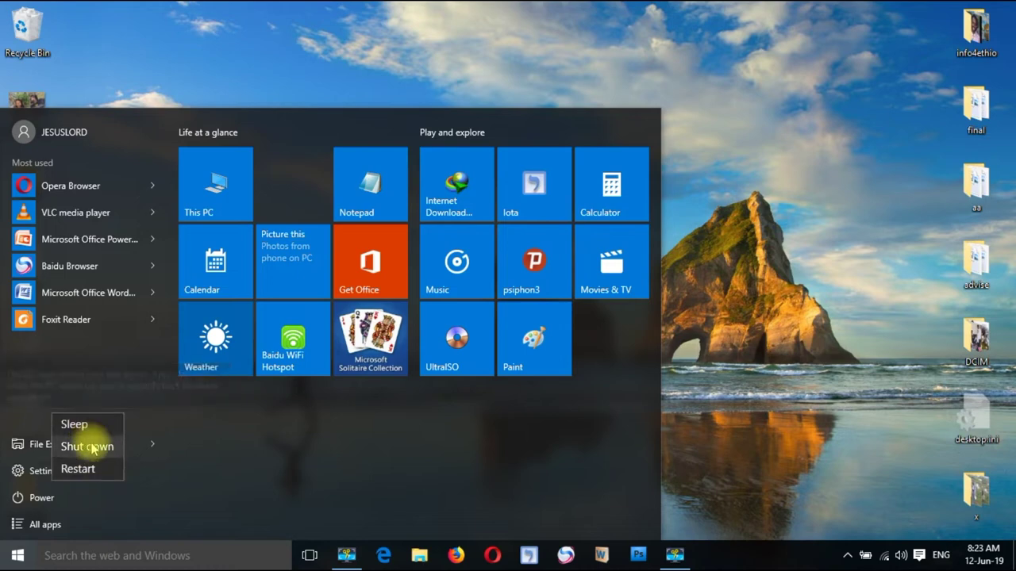
left_click(59, 502)
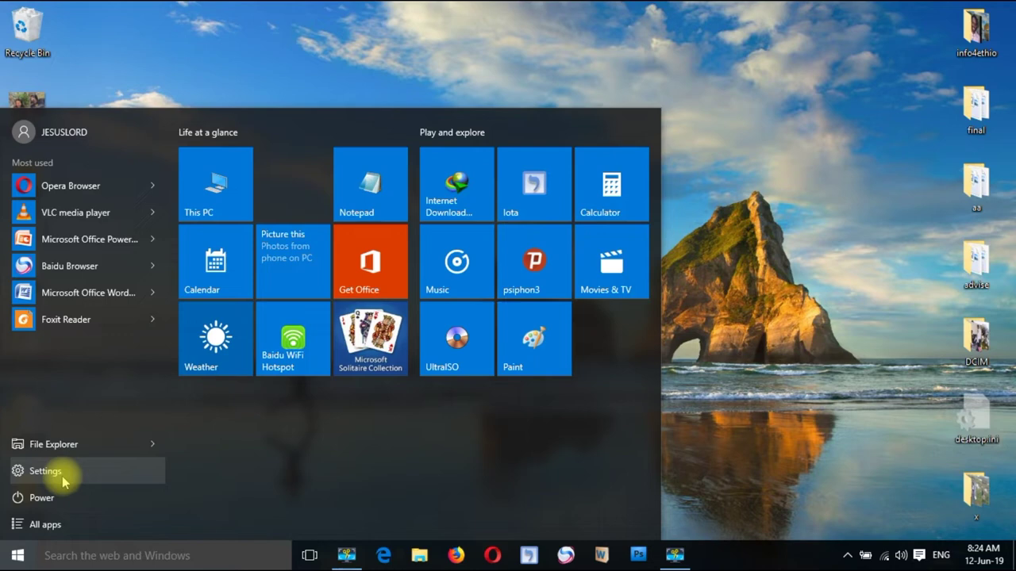
Step: Open the Settings window, go to the System category and maximize the window
left_click(62, 476)
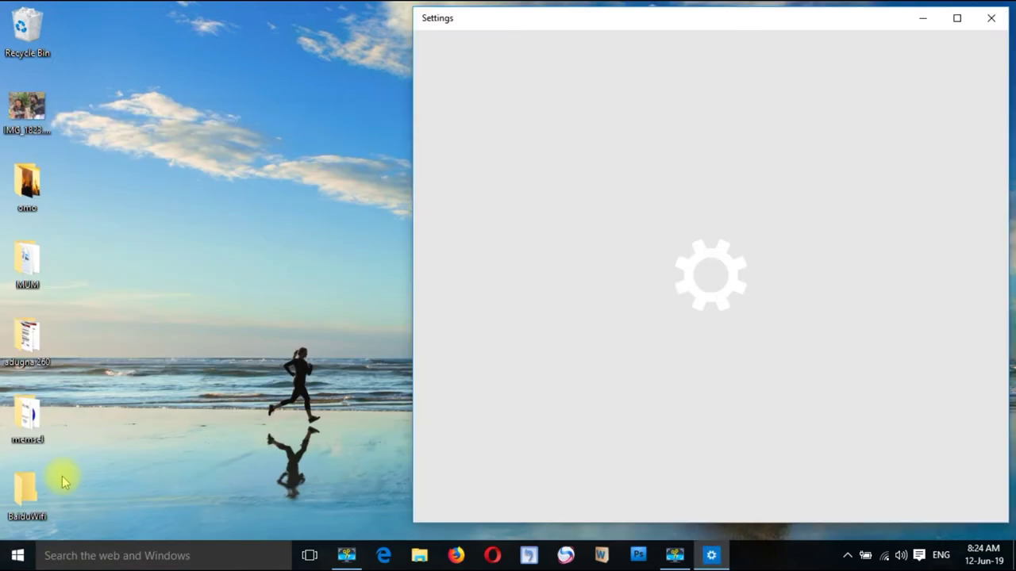
left_click_drag(832, 16, 584, 22)
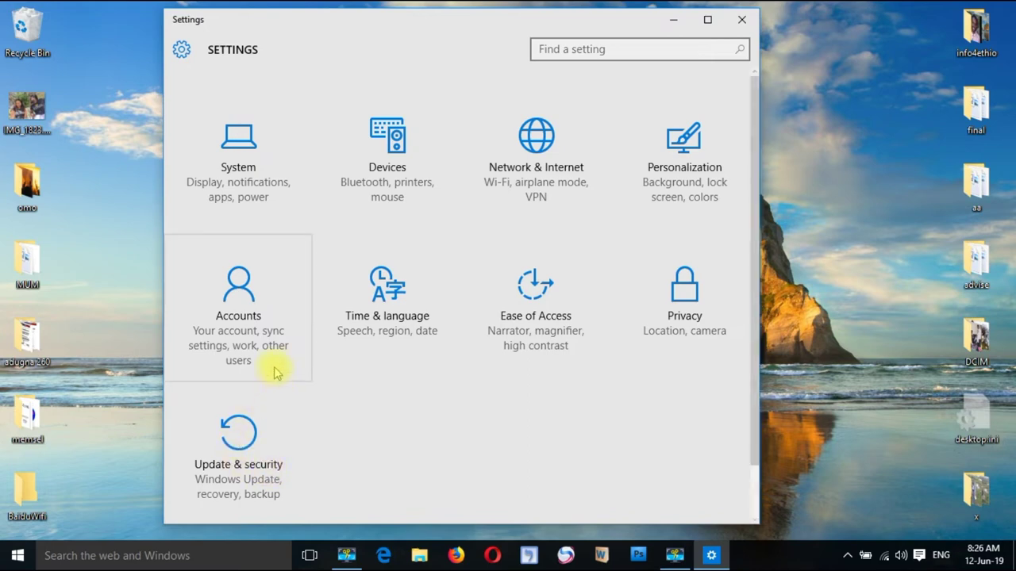
left_click(244, 145)
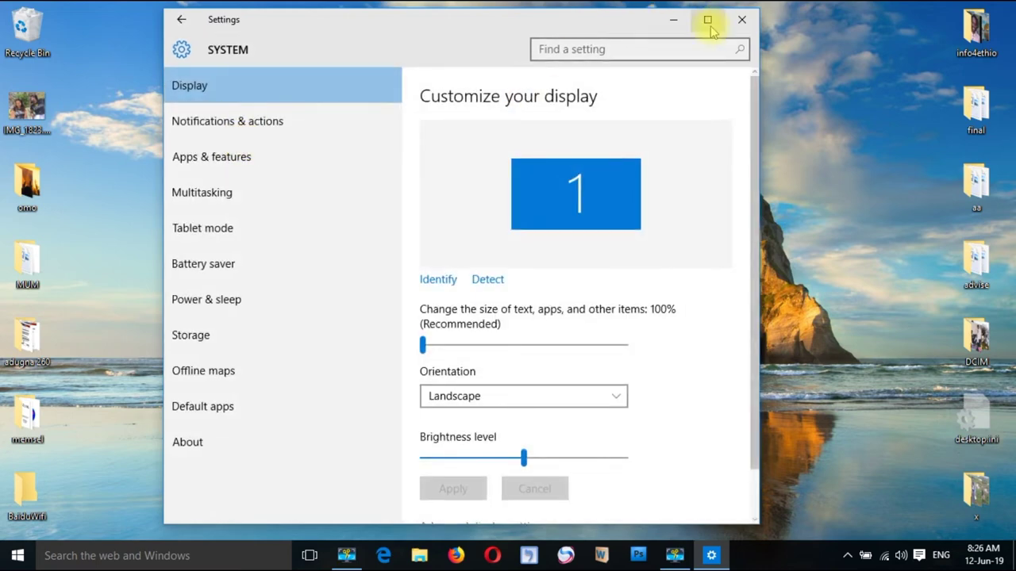
left_click(708, 21)
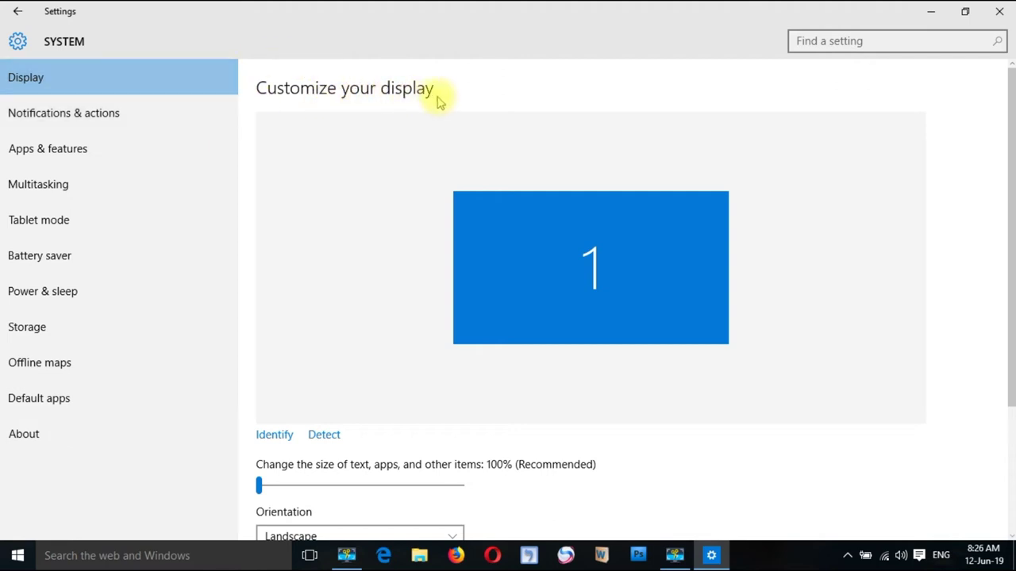
Step: Try to increase the size of text, apps, and other items in the display settings
left_click_drag(1010, 151, 1011, 277)
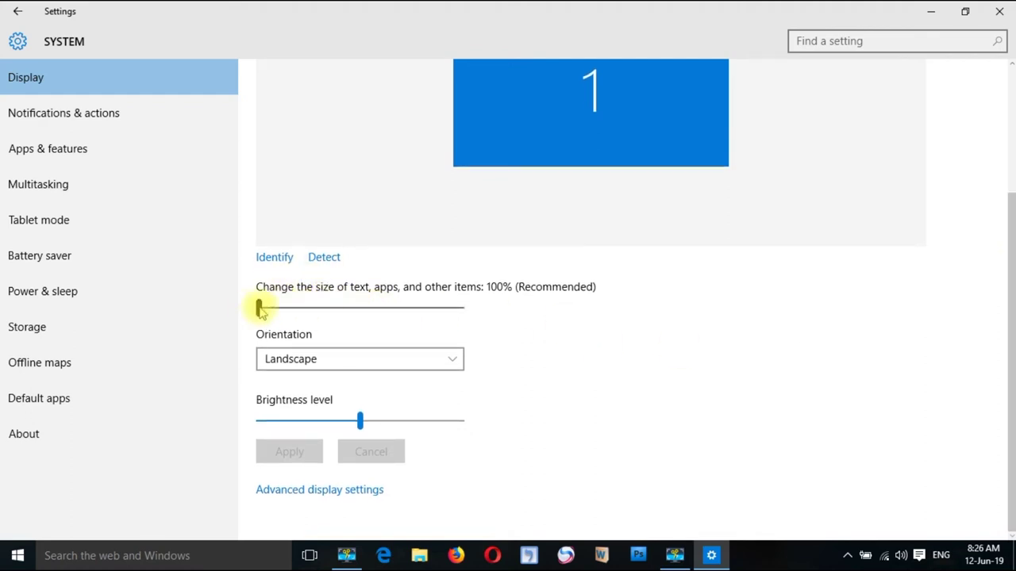
mouse_move(262, 310)
left_mouse_down()
mouse_move(318, 306)
mouse_move(281, 316)
left_mouse_up()
left_click(322, 310)
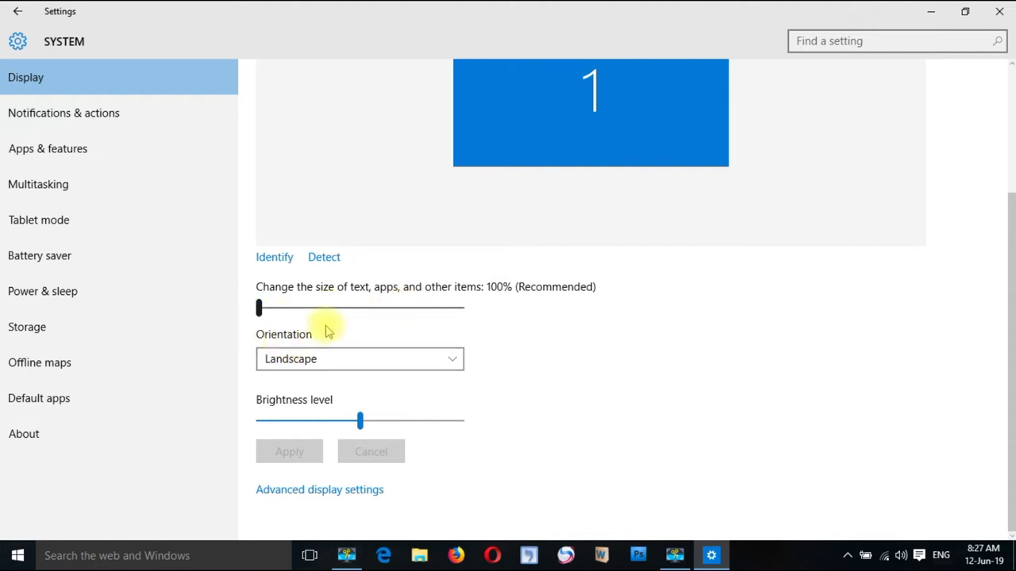
Step: Try the Portrait, Landscape (flipped) and Portrait (flipped) display orientations without applying them, and set the orientation back to Landscape
left_click_drag(1008, 317, 1006, 268)
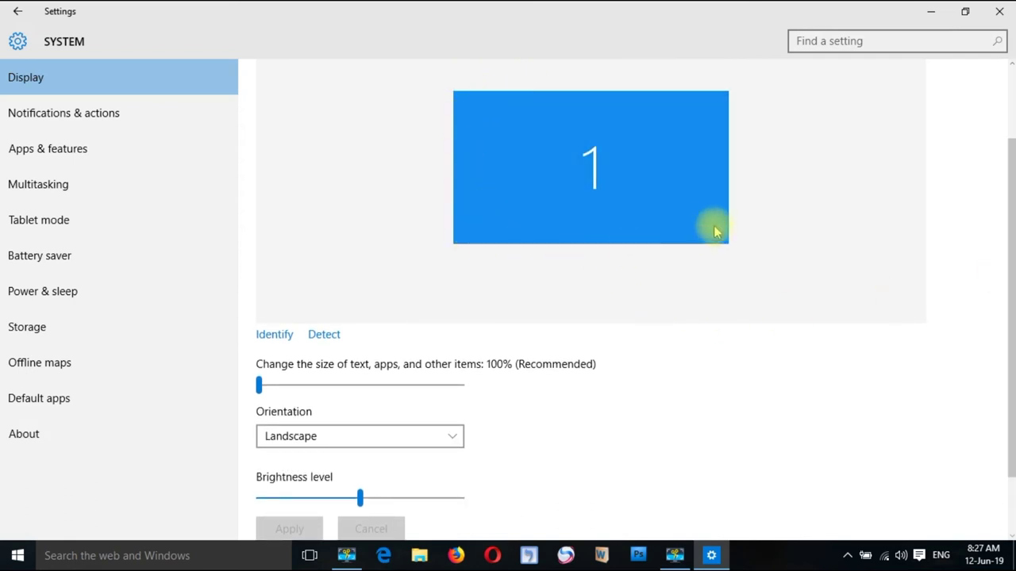
left_click_drag(1012, 256, 1010, 305)
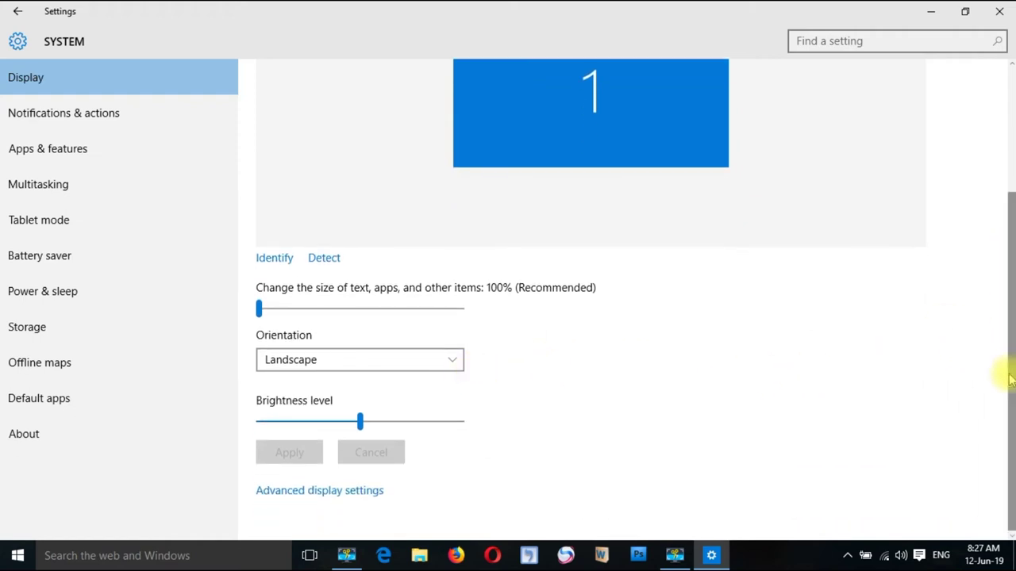
left_click_drag(1008, 369, 1011, 381)
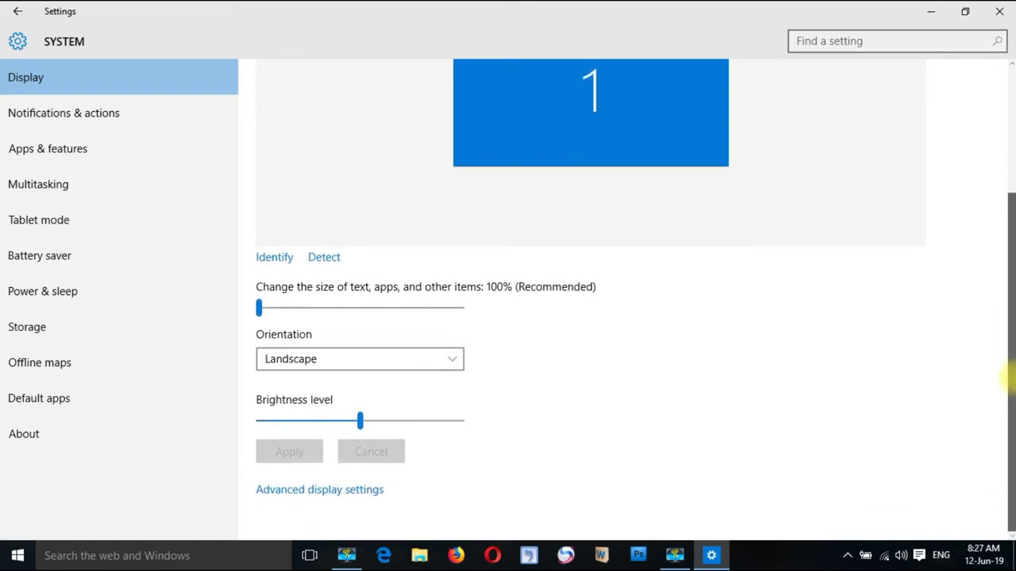
left_click(457, 362)
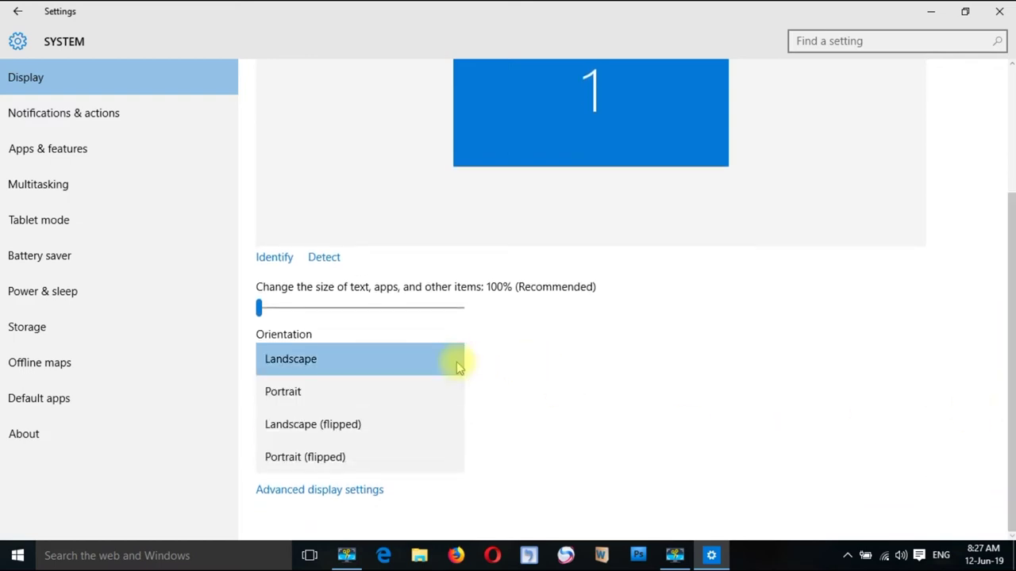
left_click(338, 406)
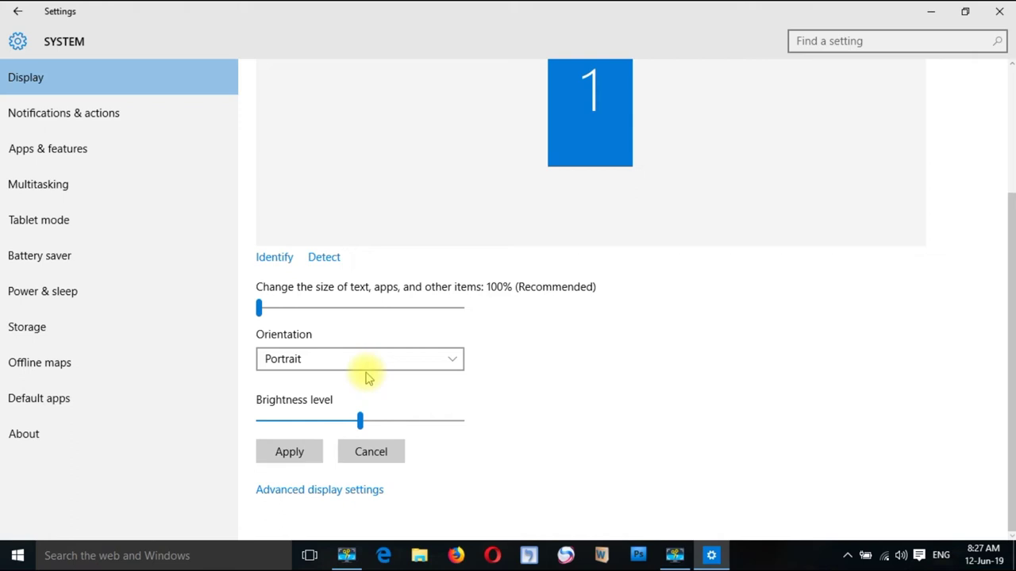
left_click(453, 364)
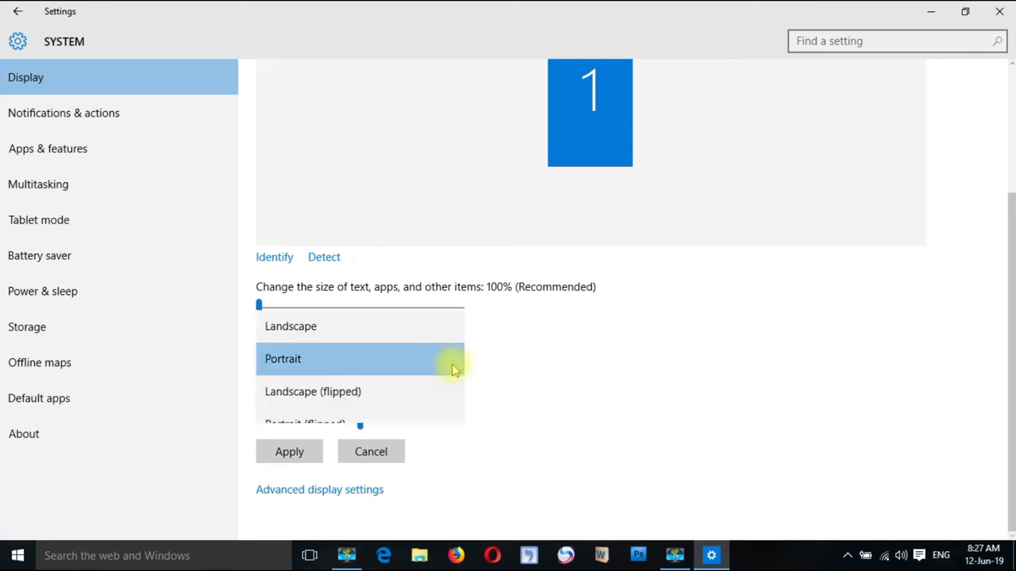
left_click(383, 395)
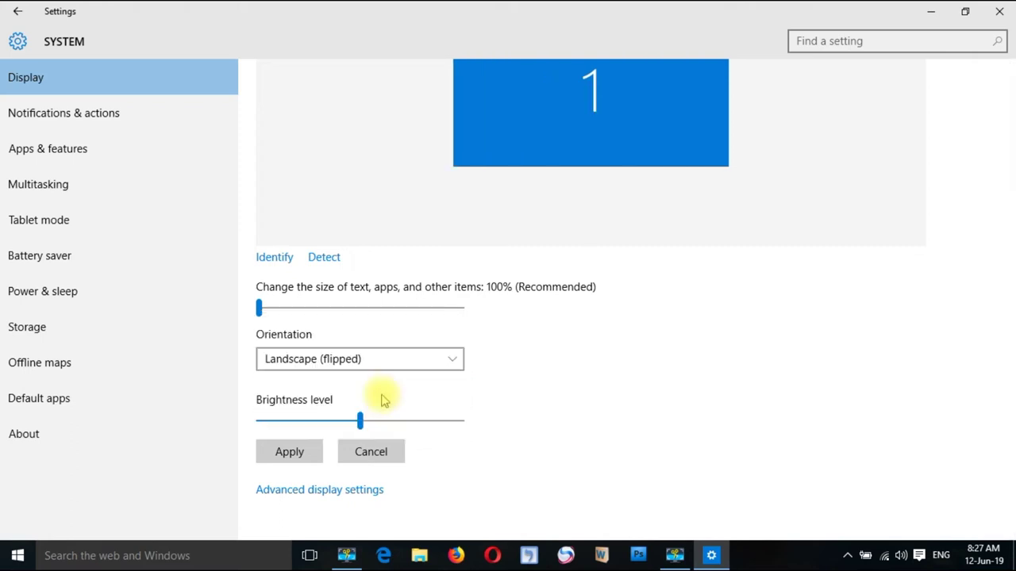
left_click(451, 359)
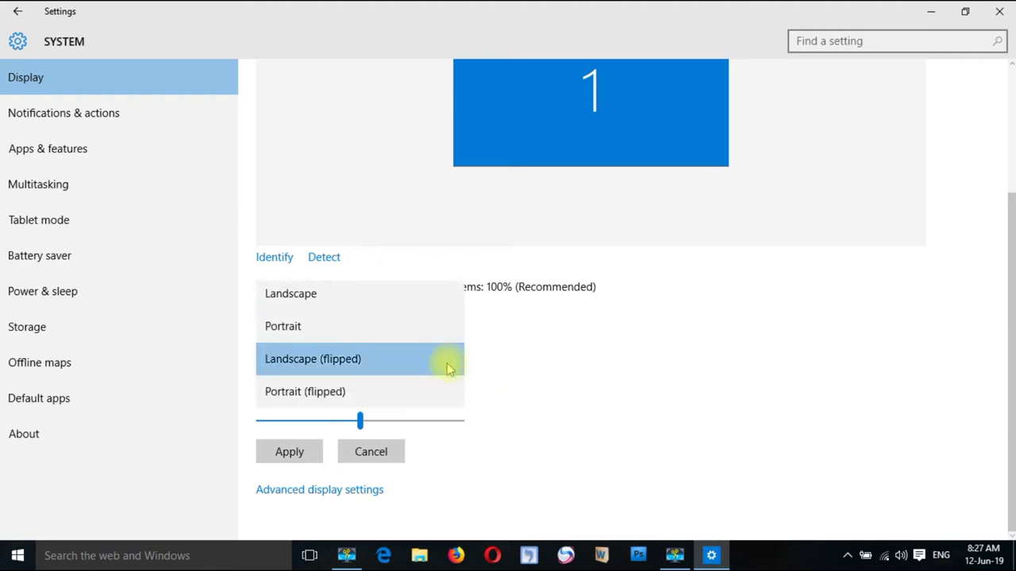
left_click(361, 392)
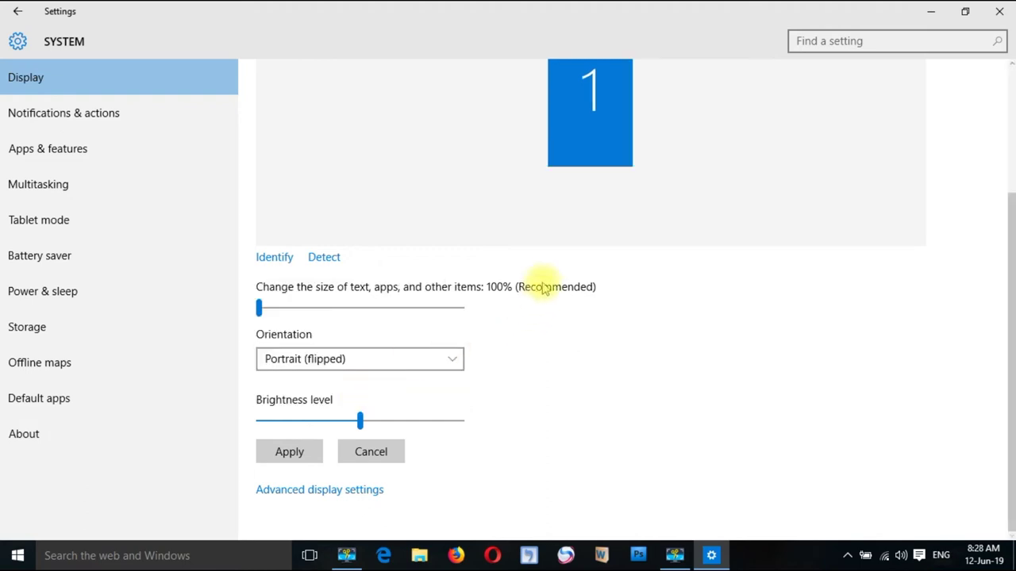
scroll(1006, 238, "up", 2)
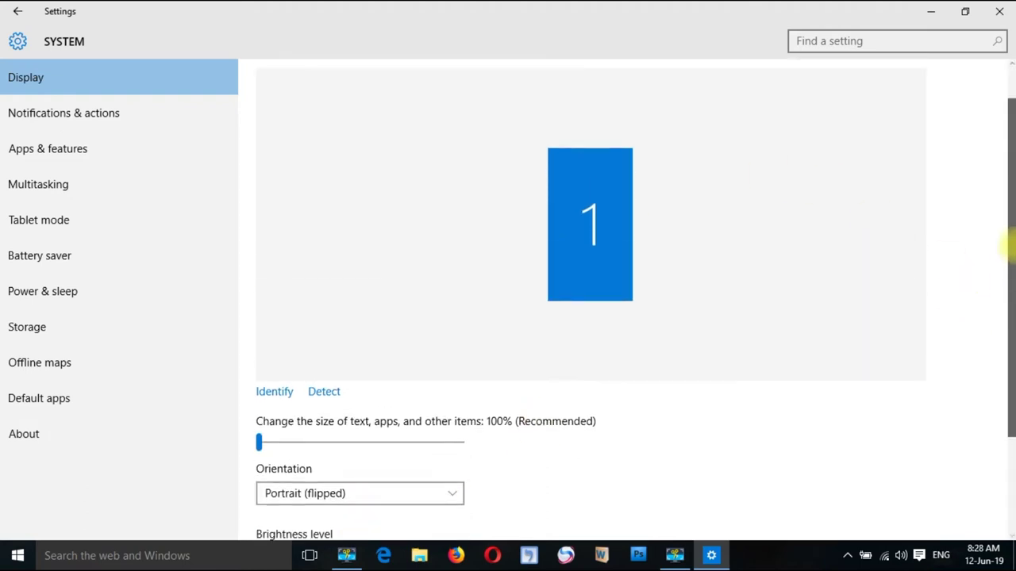
scroll(1008, 238, "down", 2)
left_click(458, 359)
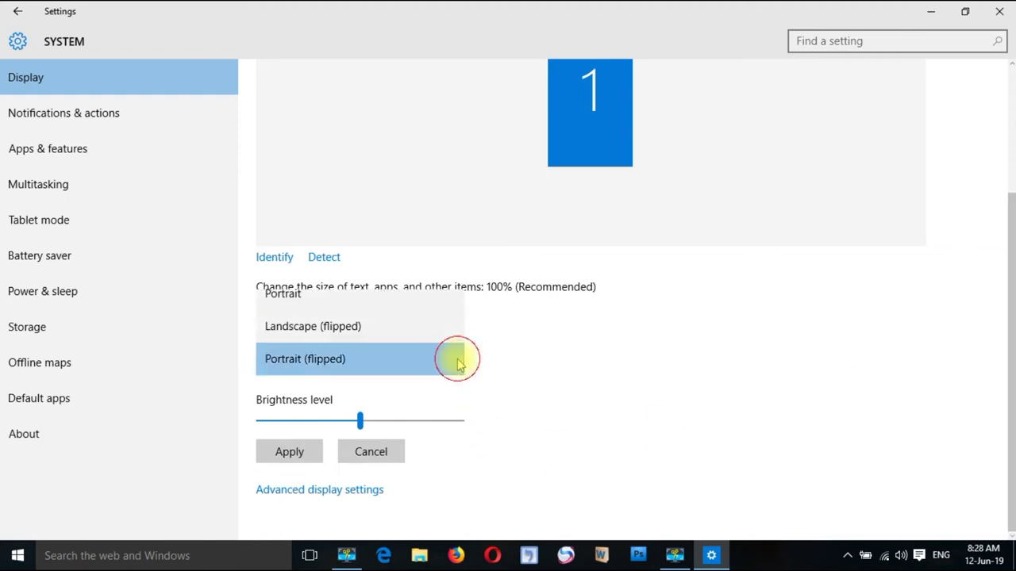
left_click(370, 264)
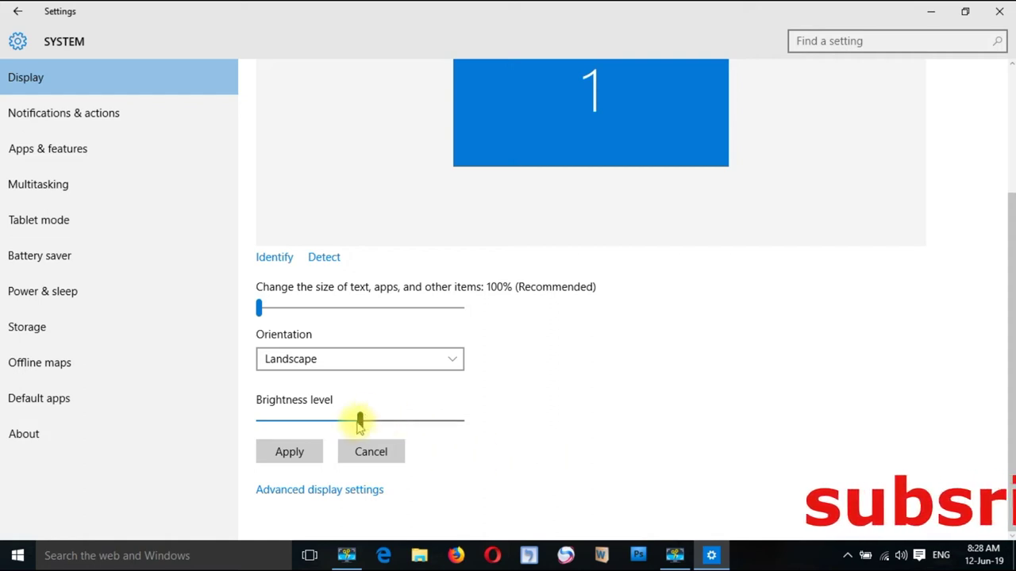
Step: Raise the display's brightness level slightly above the middle and apply the display changes
left_click_drag(358, 420, 369, 436)
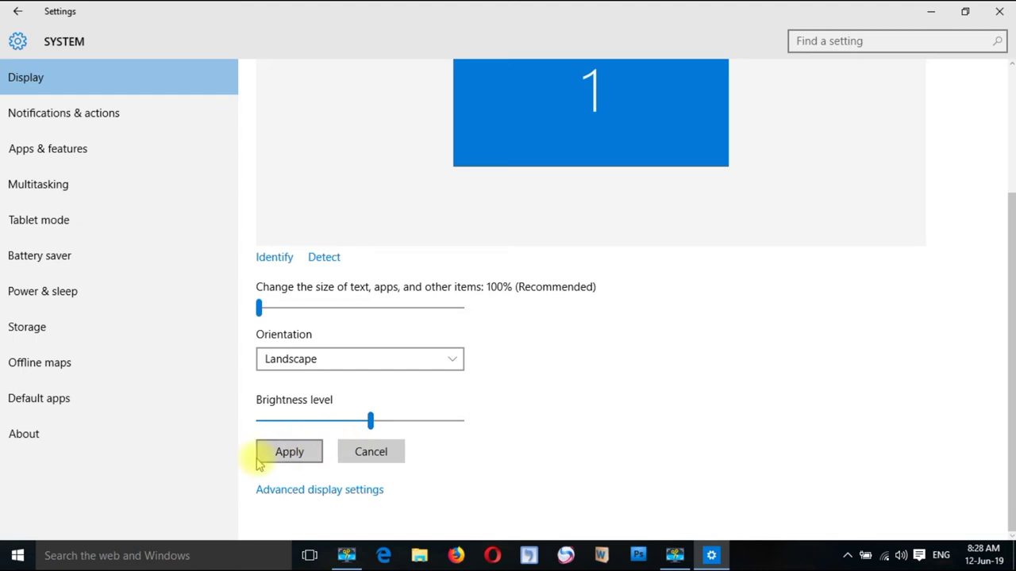
left_click(270, 457)
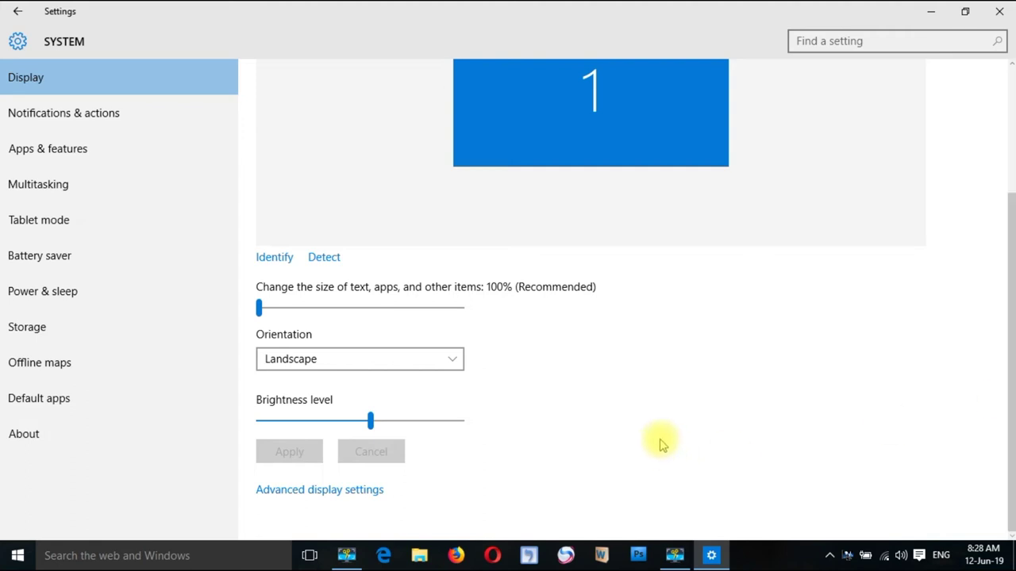
Step: In the advanced display settings, try the 800 × 600 resolution and reselect 1366 × 768 (Recommended)
left_click(320, 492)
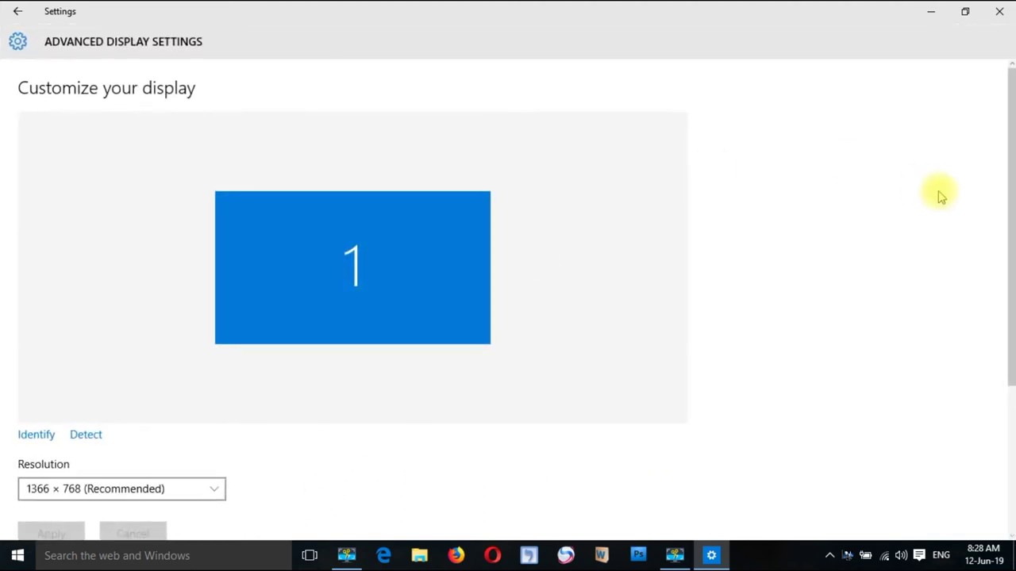
left_click_drag(1009, 185, 1010, 276)
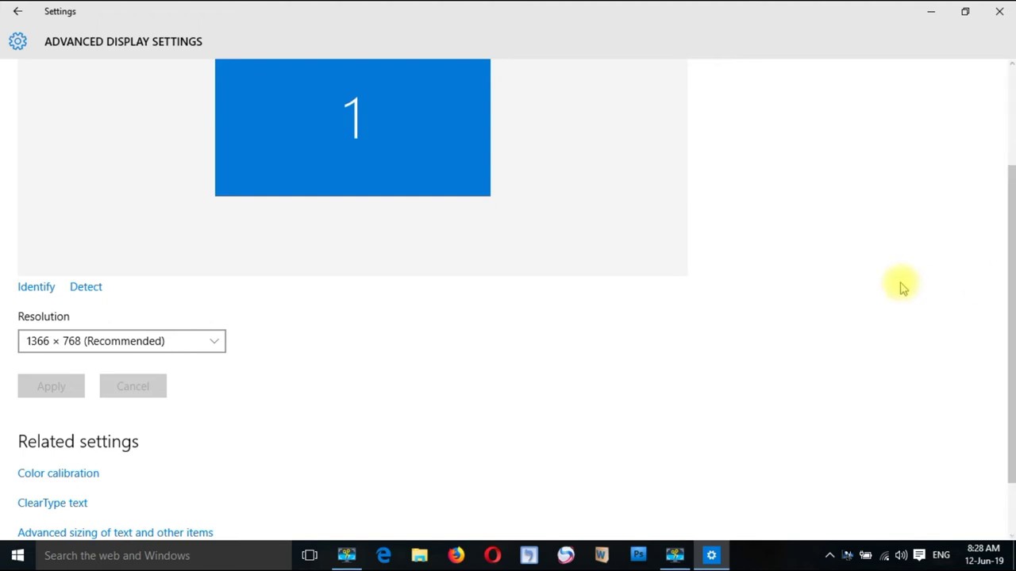
left_click(214, 340)
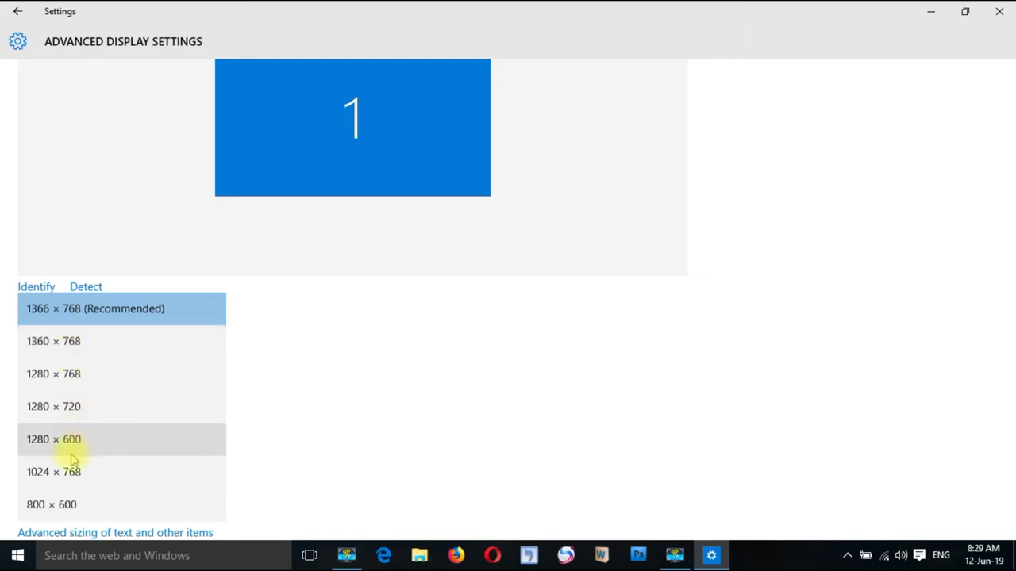
left_click(66, 504)
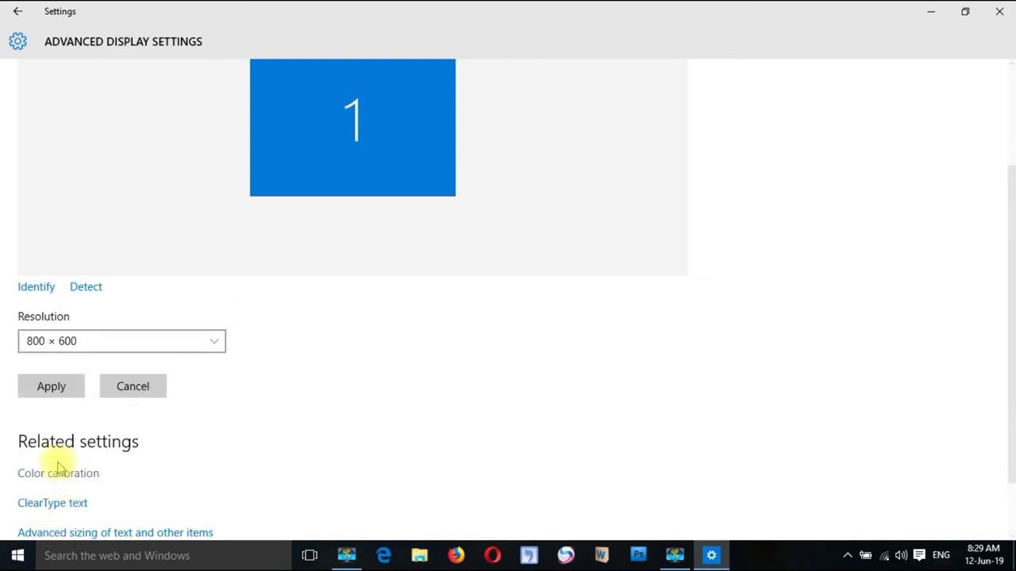
left_click(215, 343)
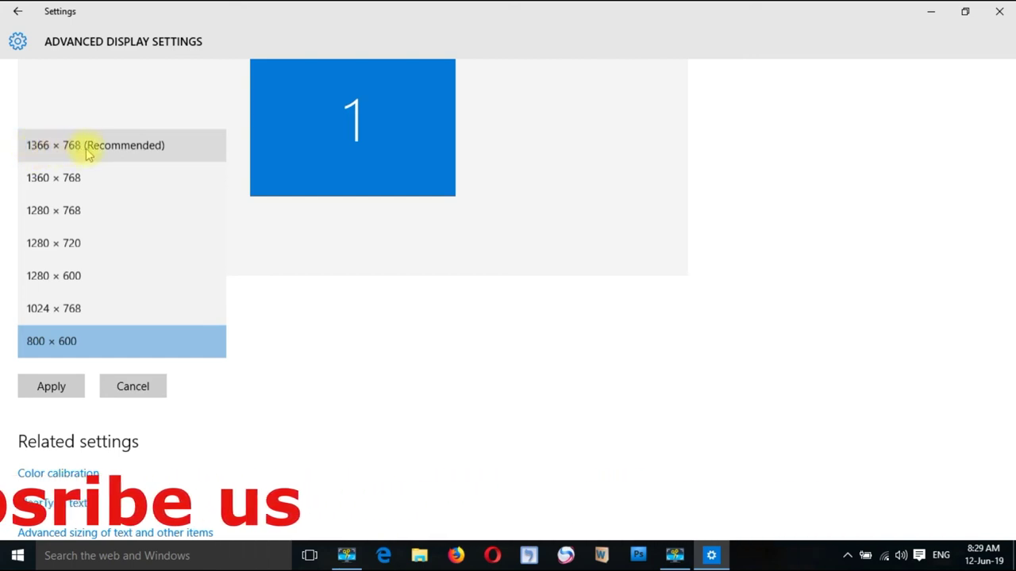
left_click(147, 144)
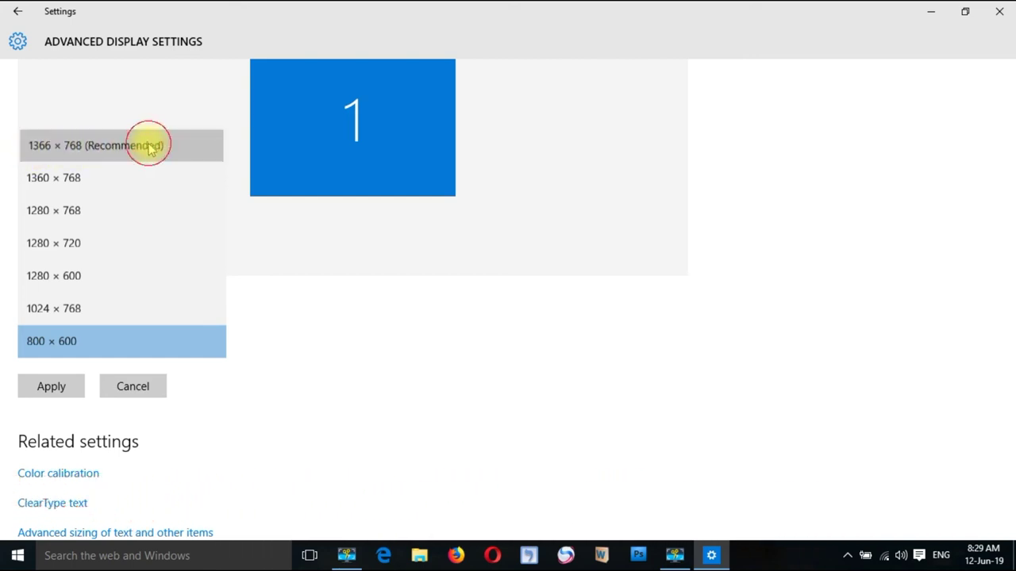
Step: Start the ClearType Text Tuner, choose a text sample on the first sample page and cancel the tuner at the second
left_click_drag(1007, 293, 1006, 341)
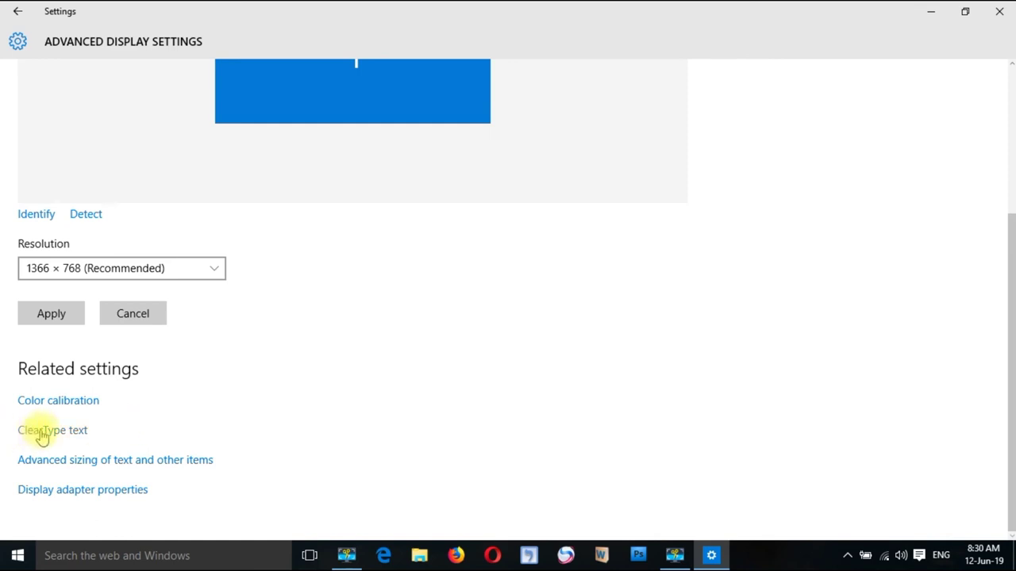
left_click(86, 432)
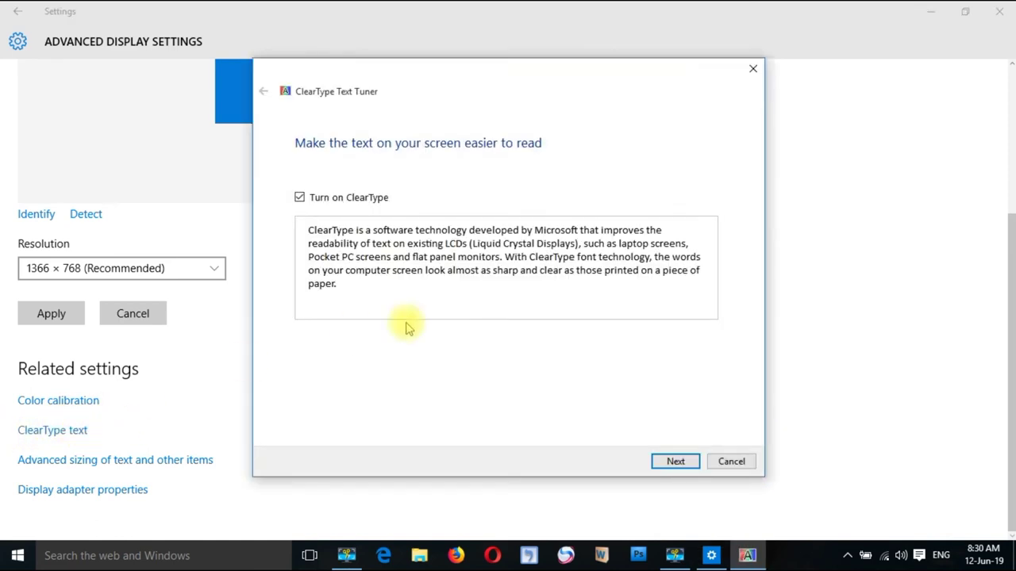
left_click(687, 464)
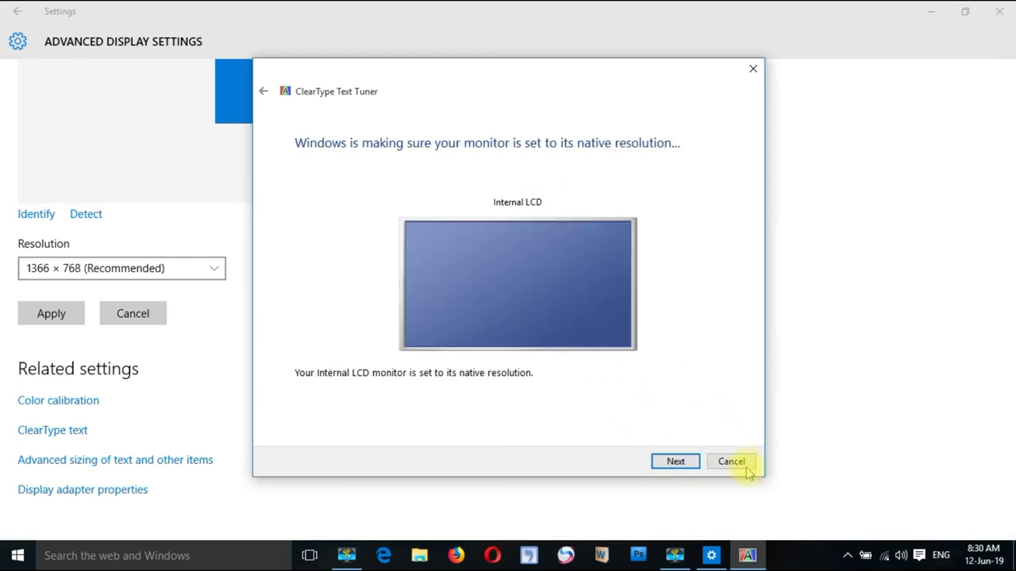
left_click(673, 462)
left_click(578, 284)
left_click(674, 462)
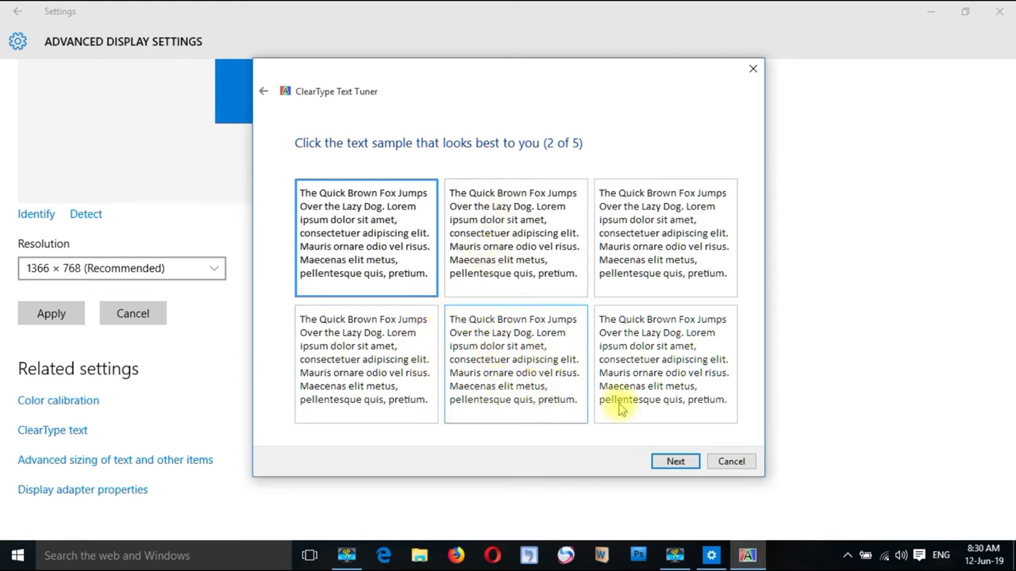
left_click(731, 461)
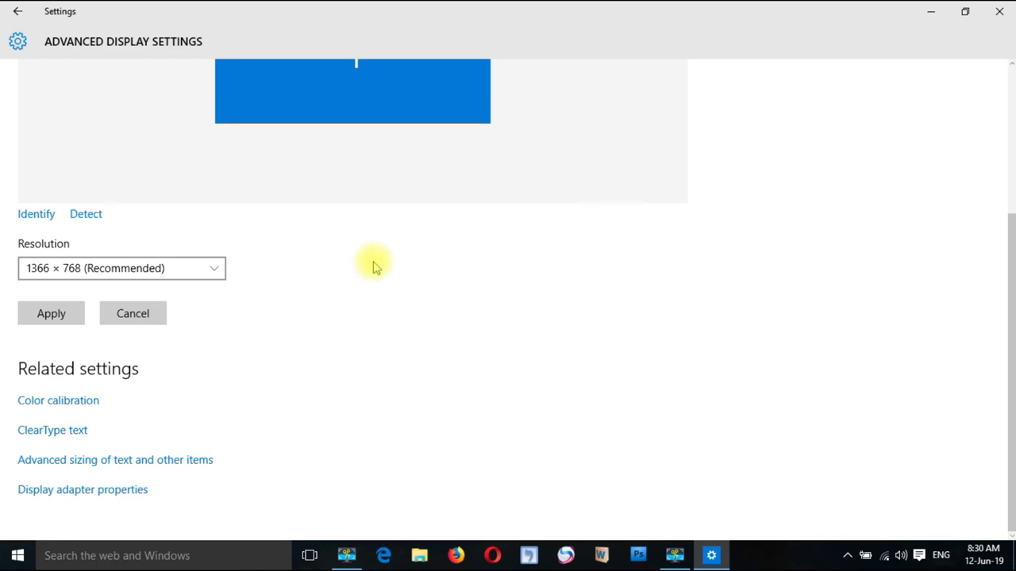
Step: Return from the advanced display settings to the System category's Display page
left_click(18, 14)
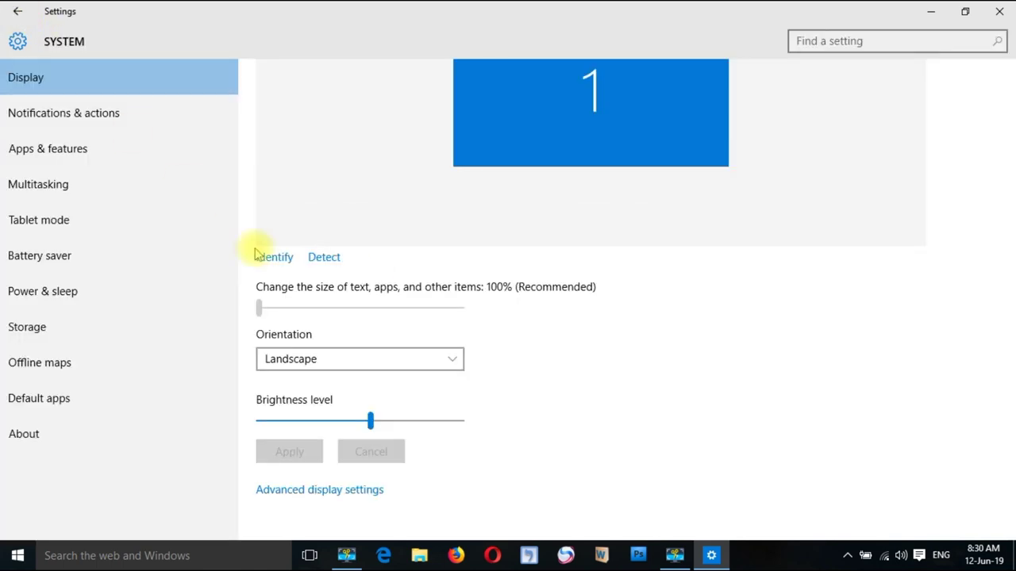
left_click_drag(1008, 267, 1010, 312)
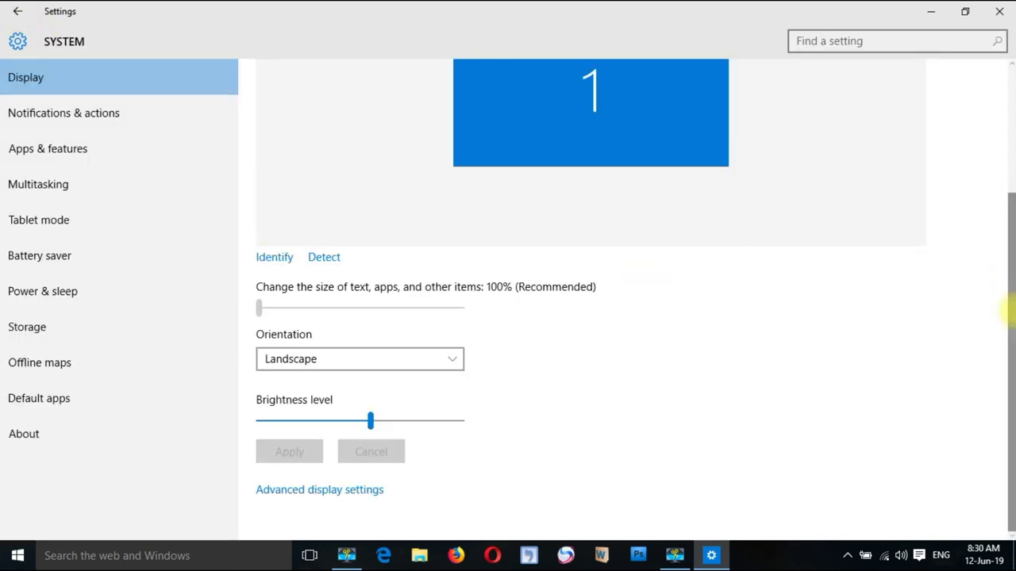